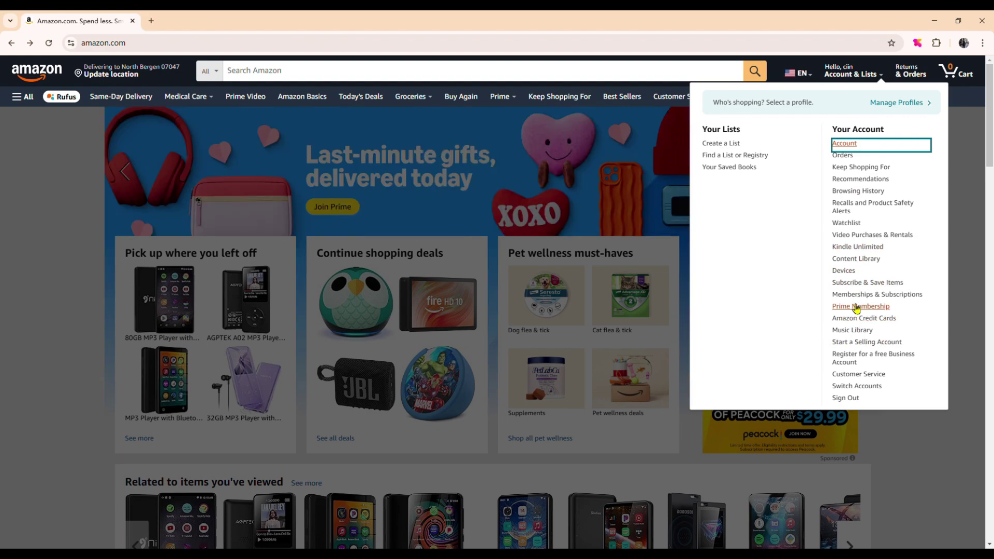
Filter the Content Library to Audiobooks and choose Manage Family Library for Project Hail Mary.
left_click(858, 259)
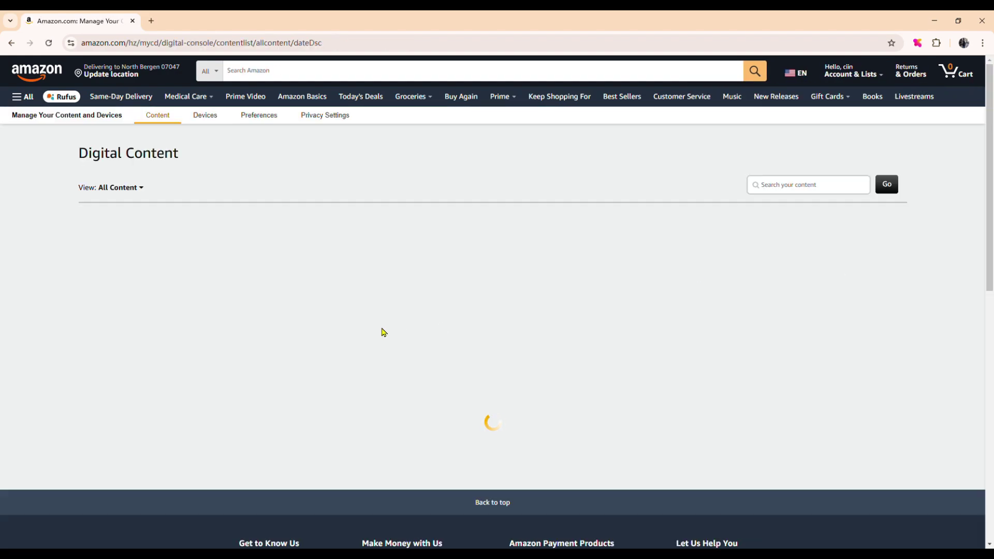
left_click(136, 295)
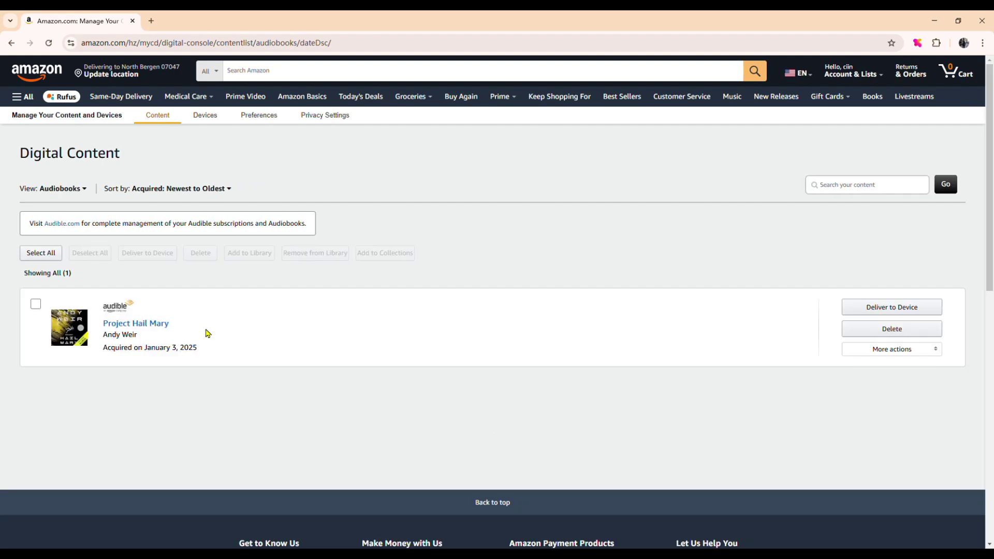
left_click(910, 351)
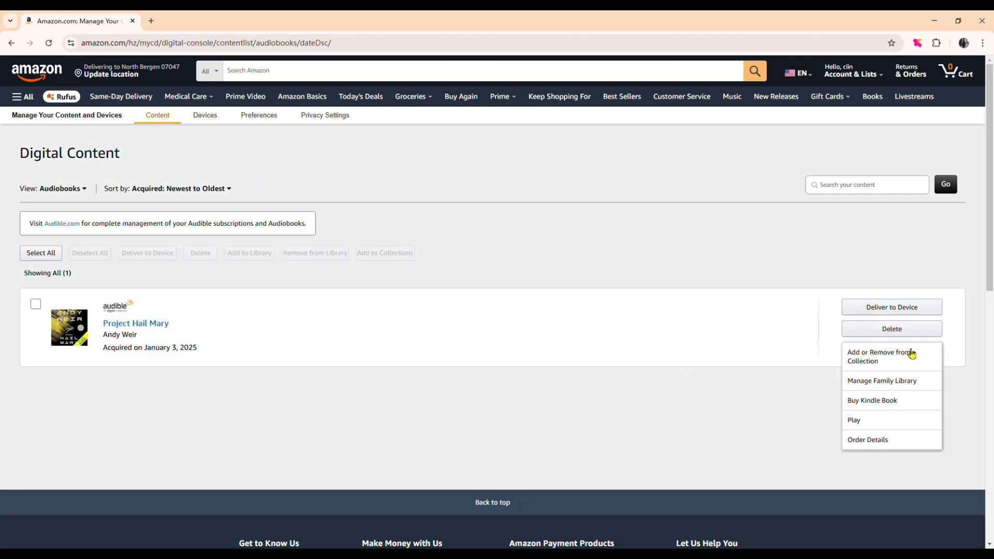
left_click(882, 381)
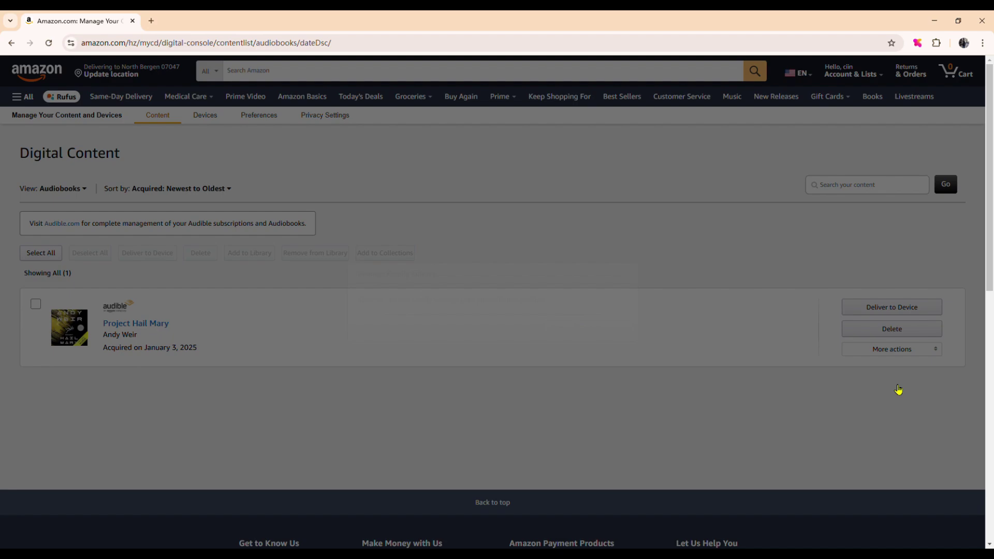
Expand the Households and Family Library preferences and follow Learn more about Households.
left_click(381, 300)
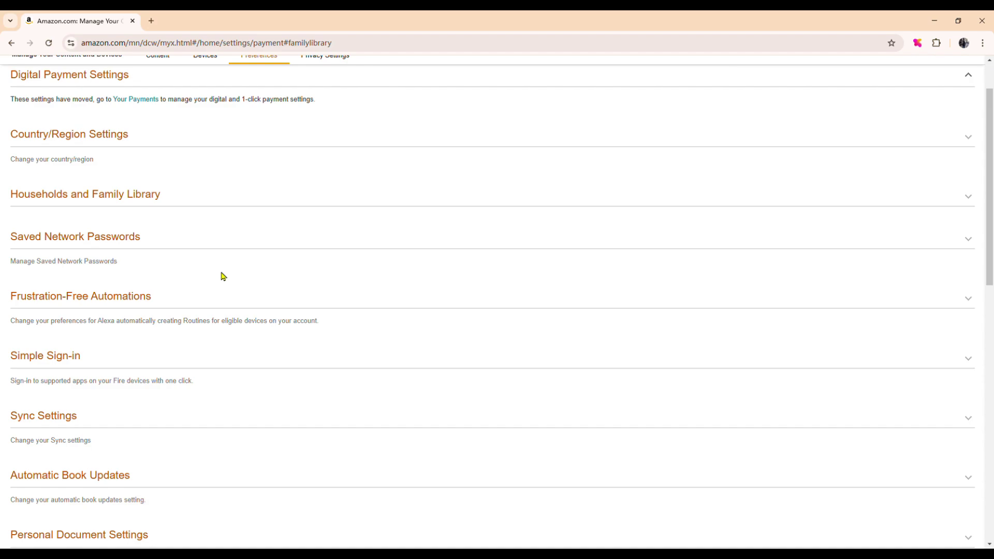
left_click(141, 202)
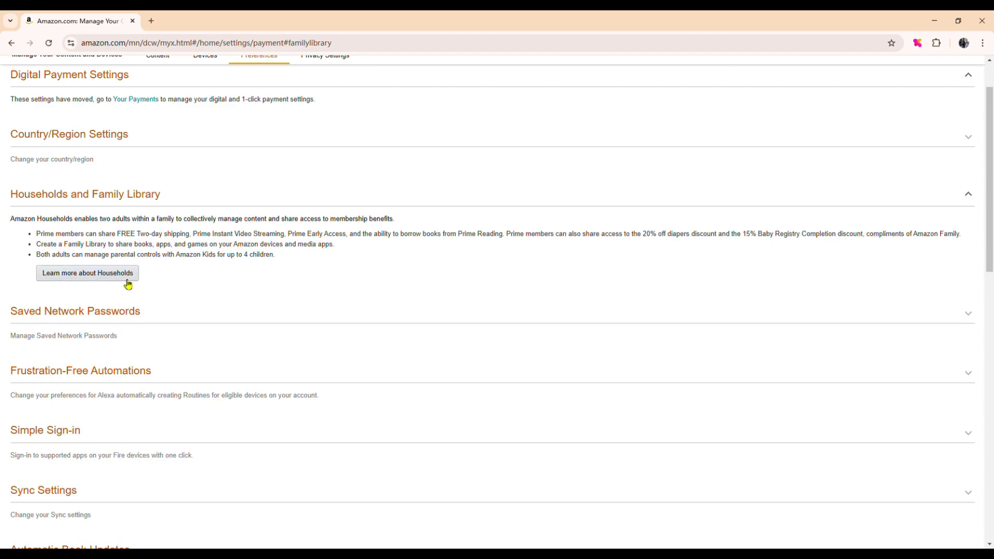
left_click(129, 278)
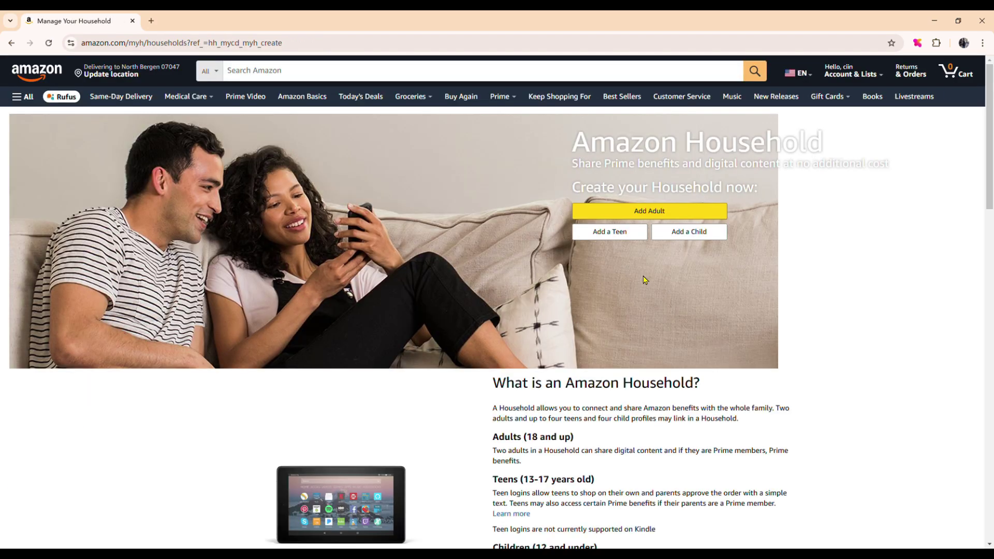
left_click(710, 214)
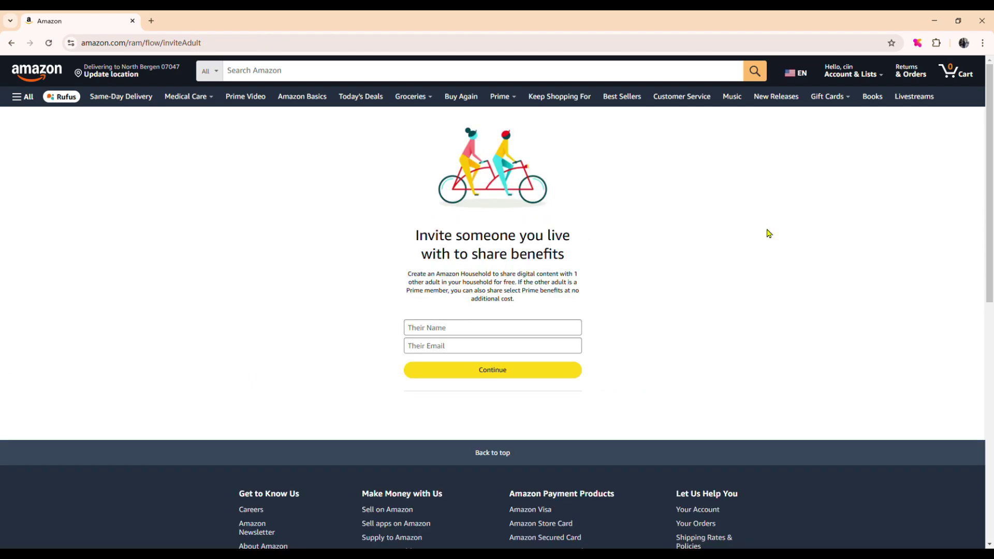
left_click(525, 329)
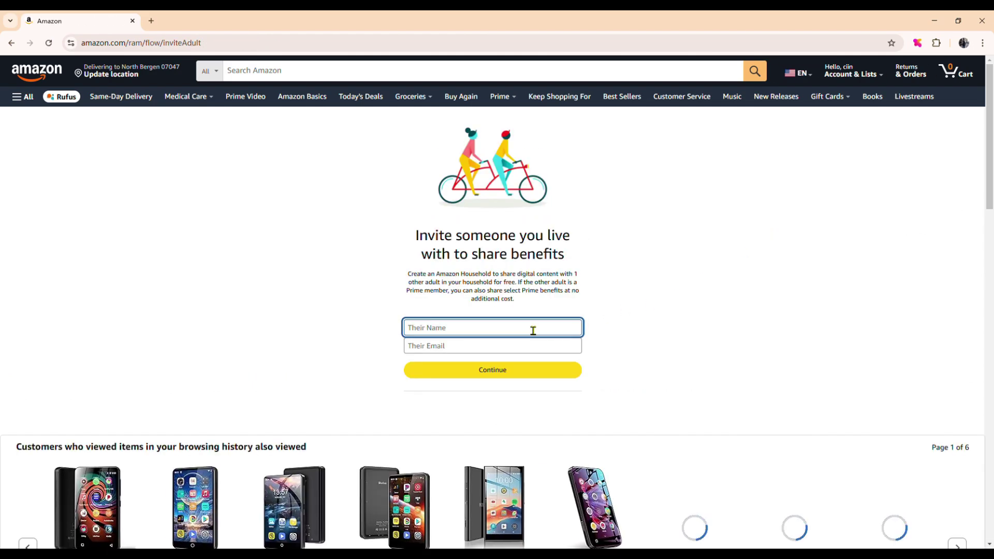
type("Matt Smith")
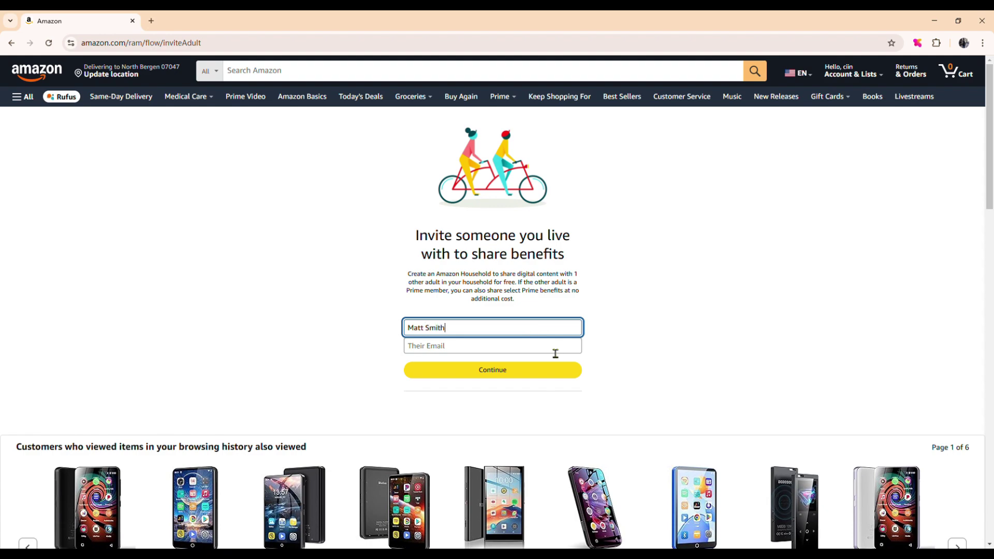
left_click(548, 346)
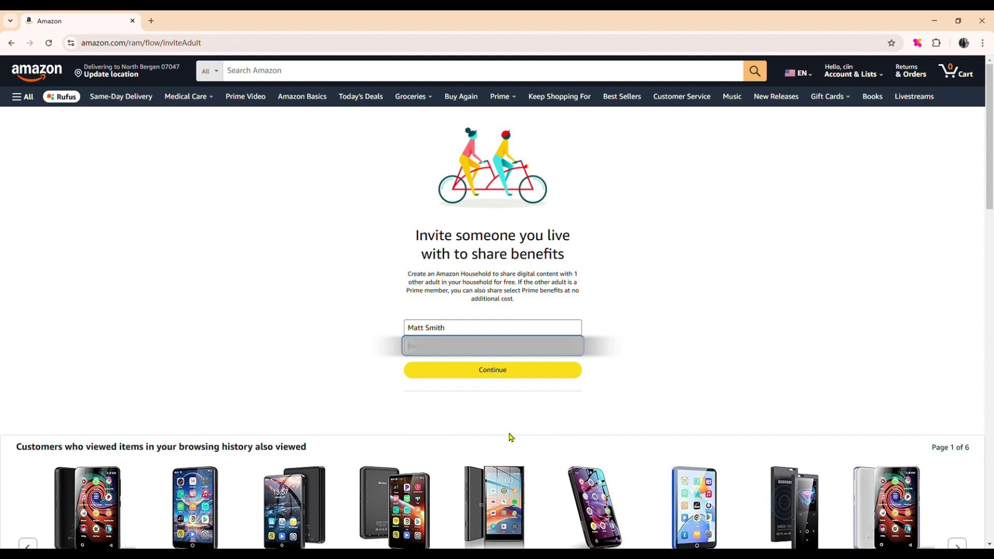
left_click(482, 372)
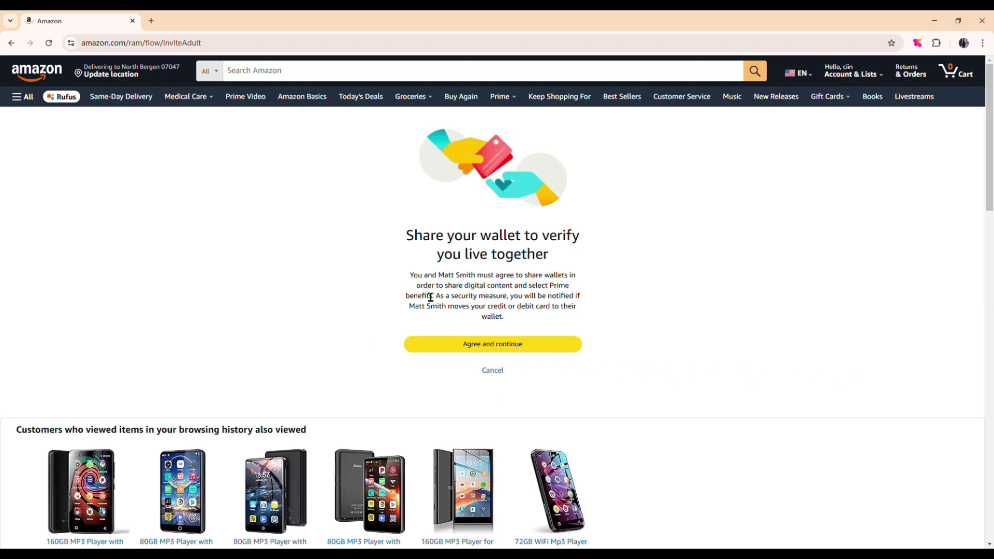
Accept the wallet-sharing agreement for the household.
mouse_move(410, 275)
left_mouse_down()
mouse_move(552, 284)
mouse_move(581, 318)
left_mouse_up()
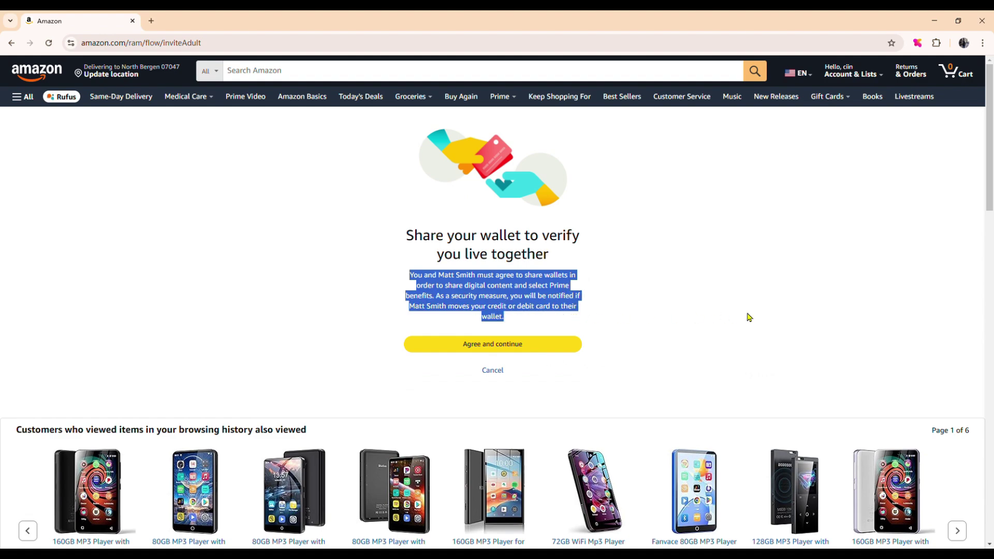
left_click(669, 333)
left_click(548, 344)
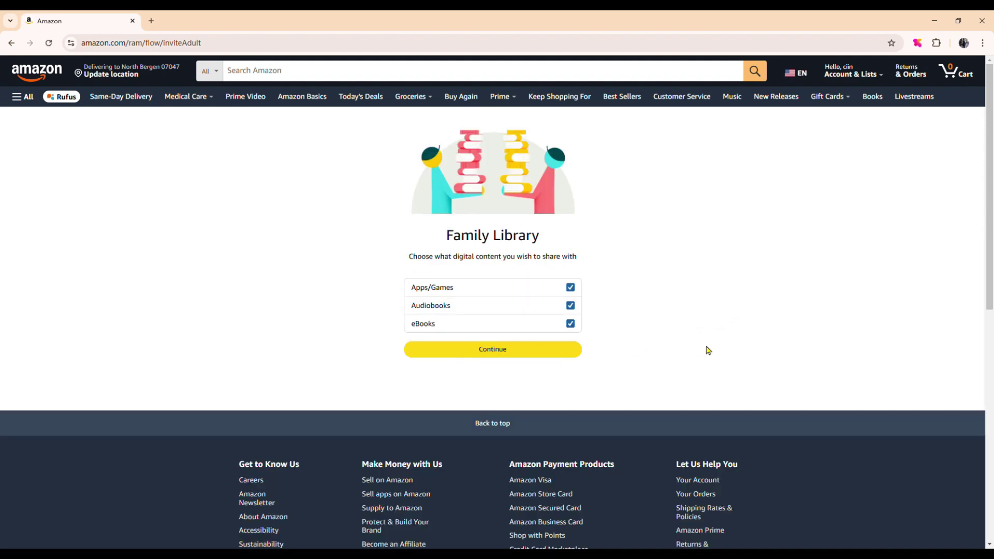
Share Apps/Games, Audiobooks and eBooks through the Family Library.
left_click(570, 287)
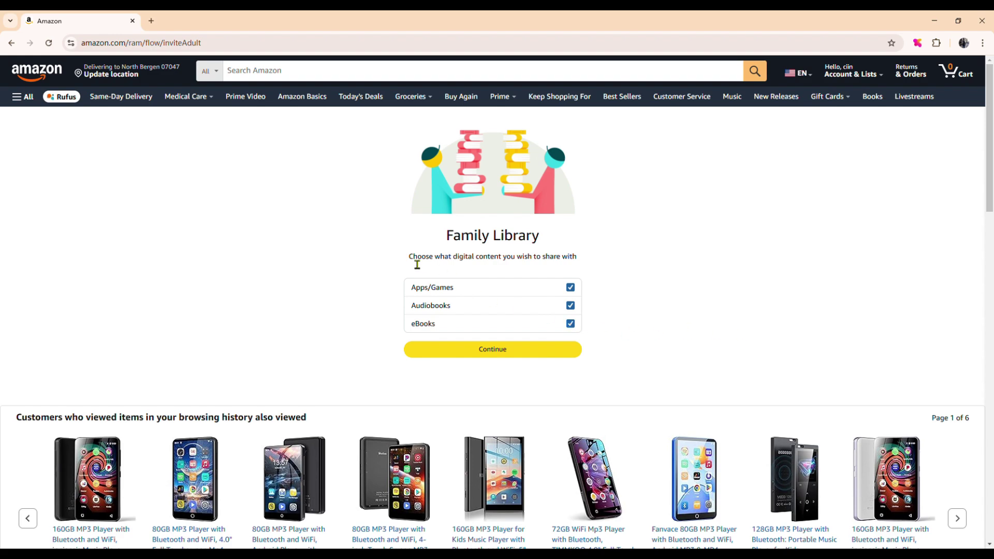
left_click_drag(407, 262, 607, 263)
left_click(708, 263)
left_click(537, 350)
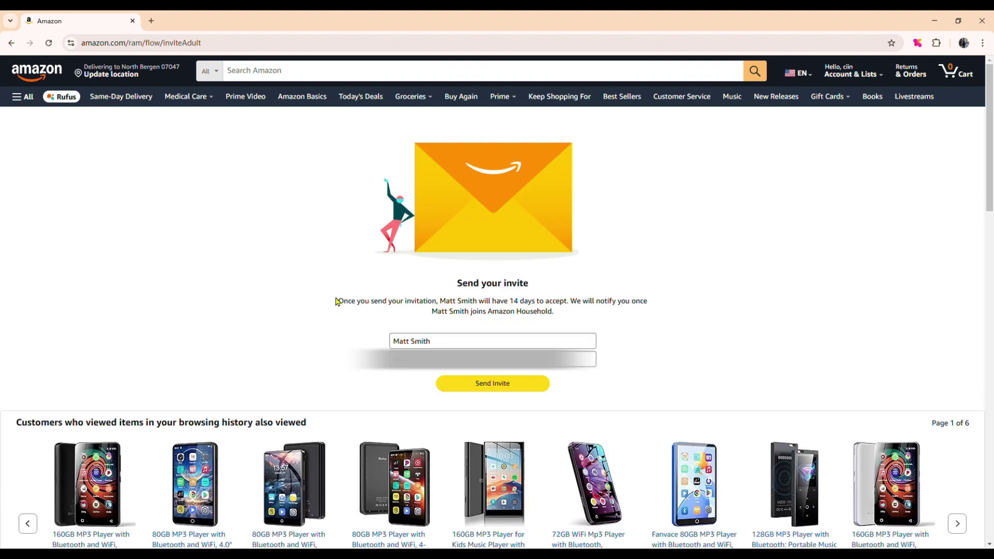
Send the household invitation to Matt Smith.
left_click_drag(336, 302, 696, 315)
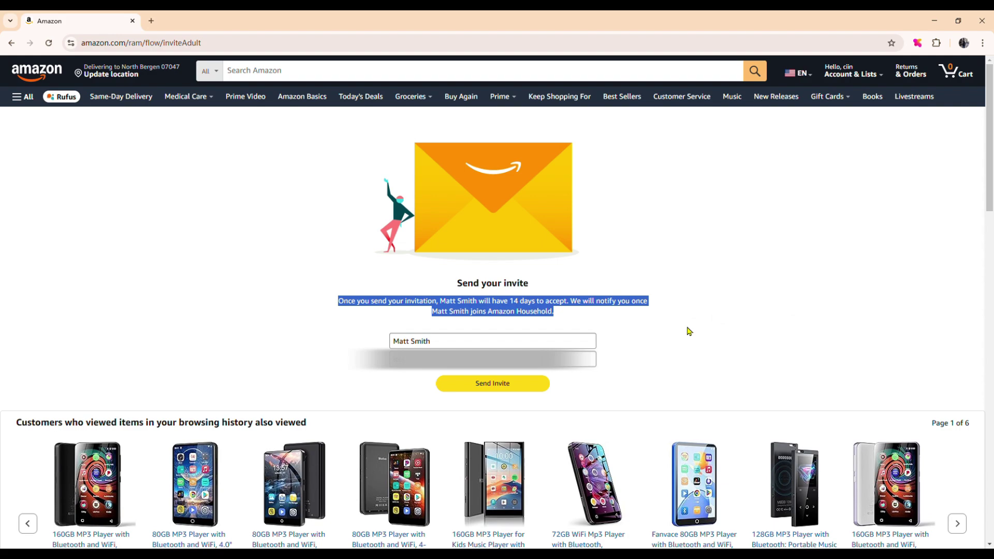
left_click(657, 328)
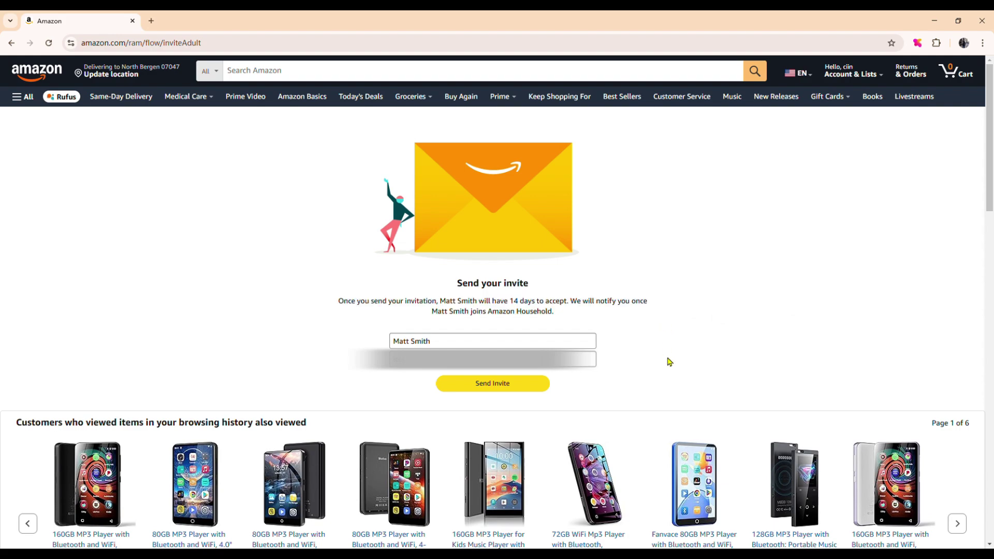
left_click(528, 386)
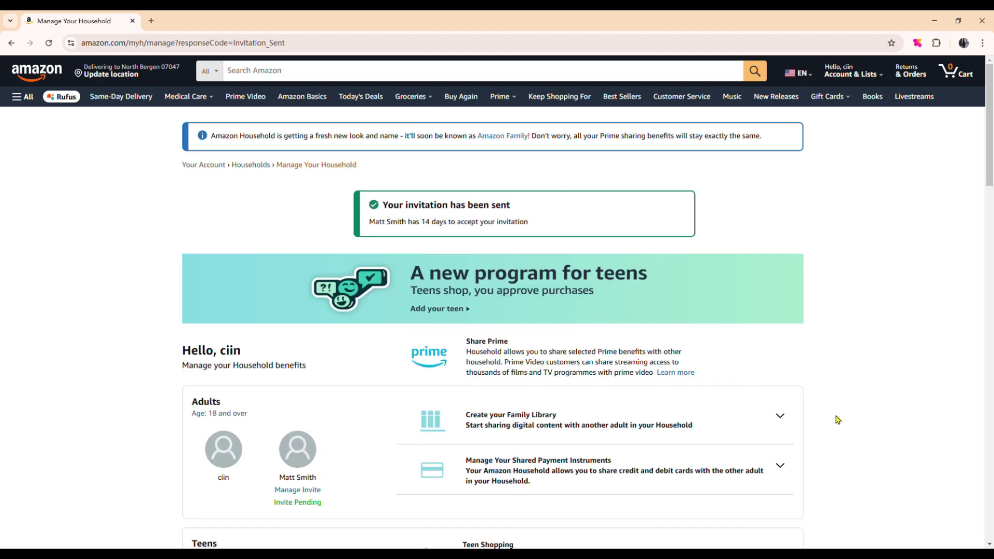
scroll(840, 419, "down", 2)
Expand the Create your Family Library and Manage Your Shared Payment Instruments sections.
left_click(781, 264)
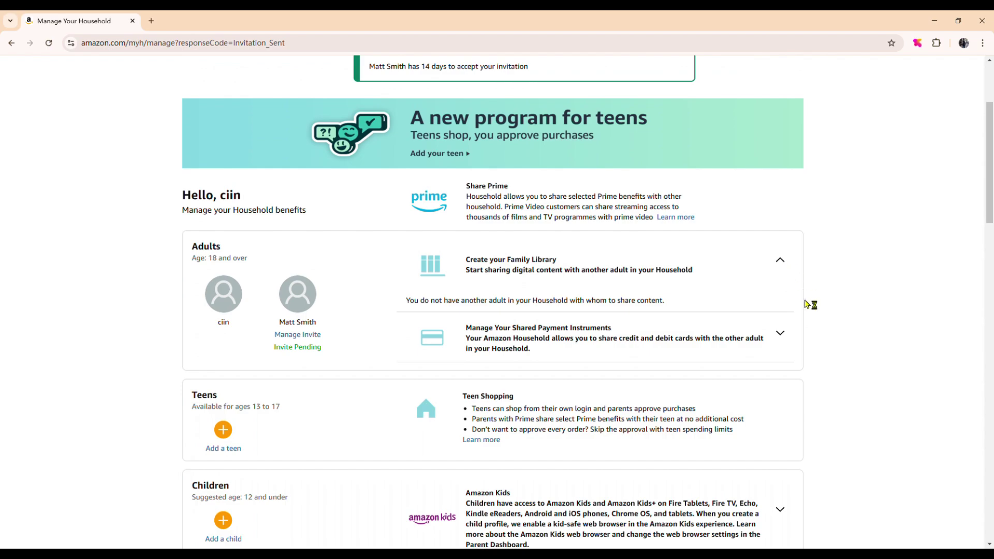
scroll(808, 303, "down", 2)
left_click(780, 233)
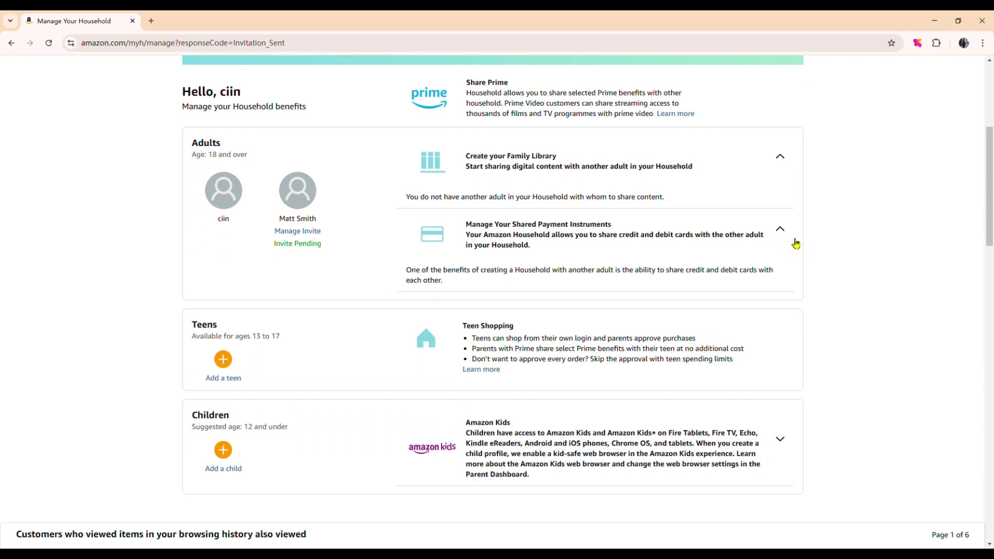
scroll(823, 337, "down", 2)
scroll(824, 337, "up", 2)
scroll(823, 337, "up", 2)
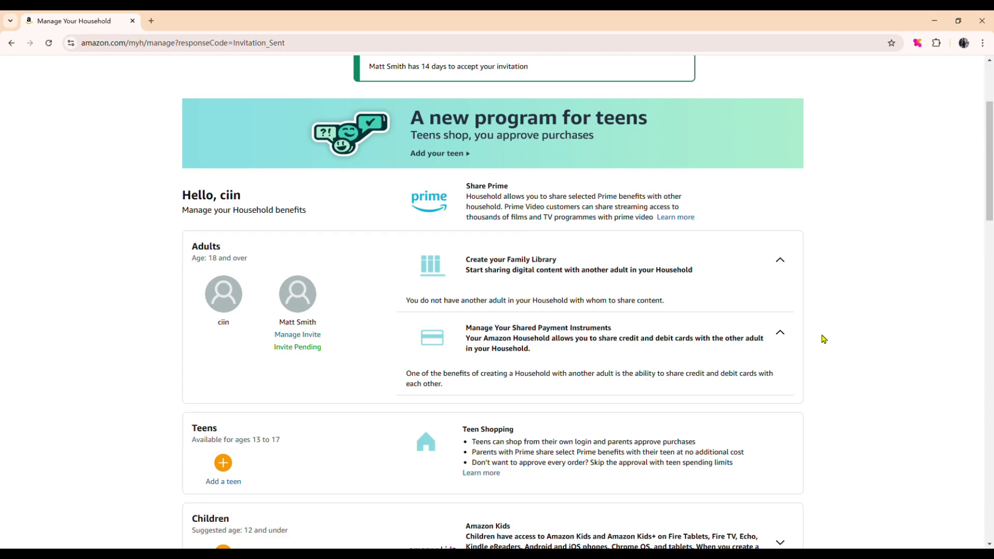
scroll(823, 339, "down", 3)
scroll(823, 339, "up", 5)
scroll(823, 338, "up", 3)
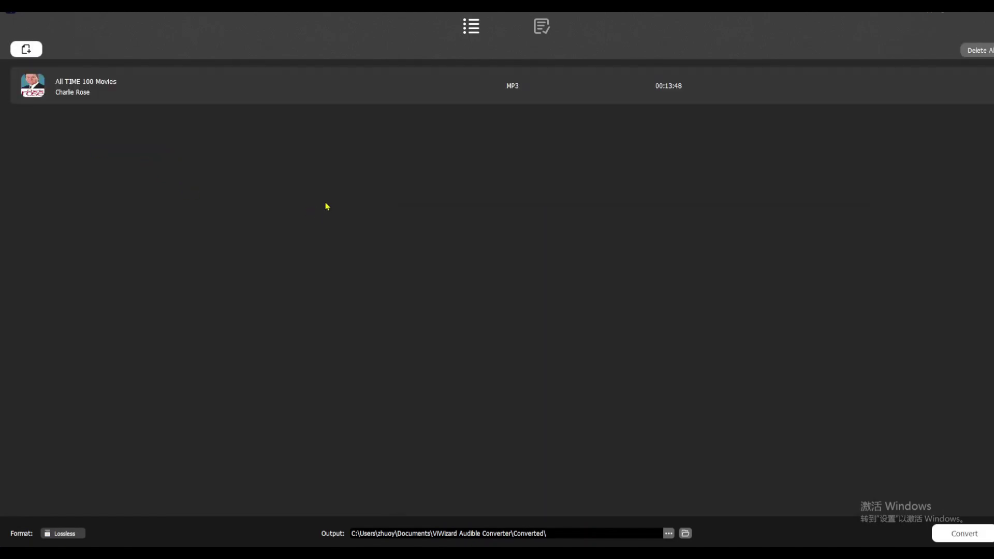
mouse_move(497, 85)
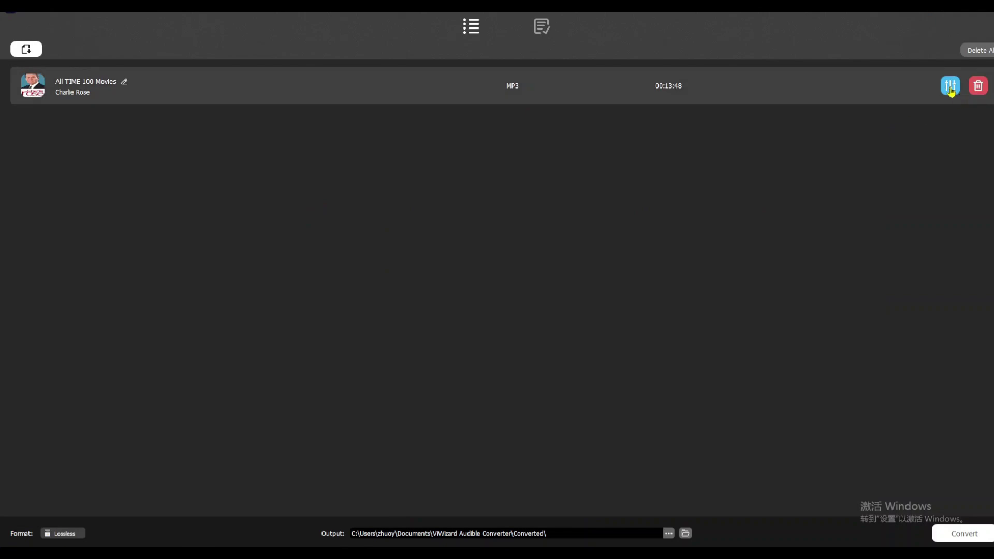
Set All TIME 100 Movies to split by chapters, after trying time-interval and equal-segment splitting.
left_click(950, 85)
left_click(418, 240)
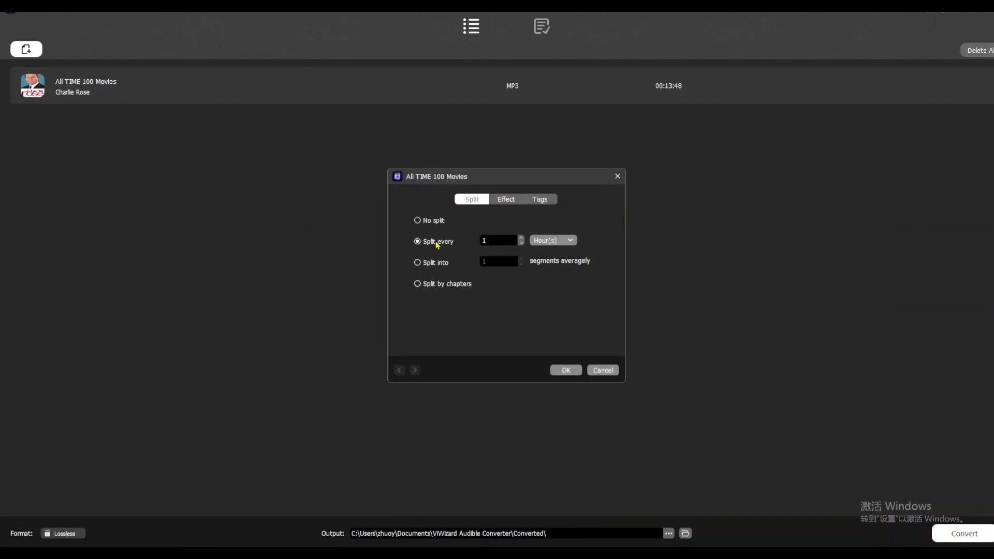
left_click(553, 239)
left_click(546, 261)
left_click(436, 265)
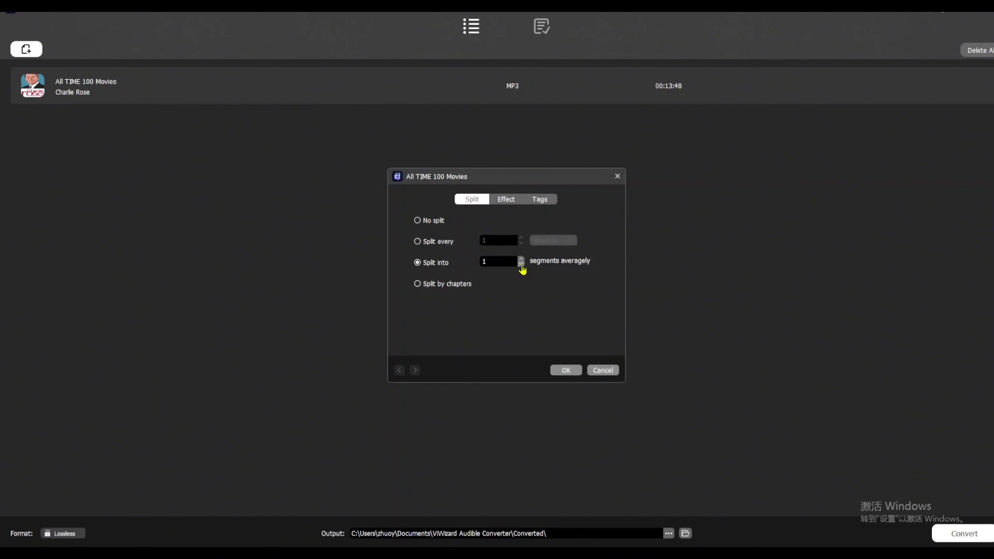
left_click(432, 285)
Review the Effect sliders and inspect the title, year 2005 and copyright tags.
left_click(507, 200)
left_click(577, 308)
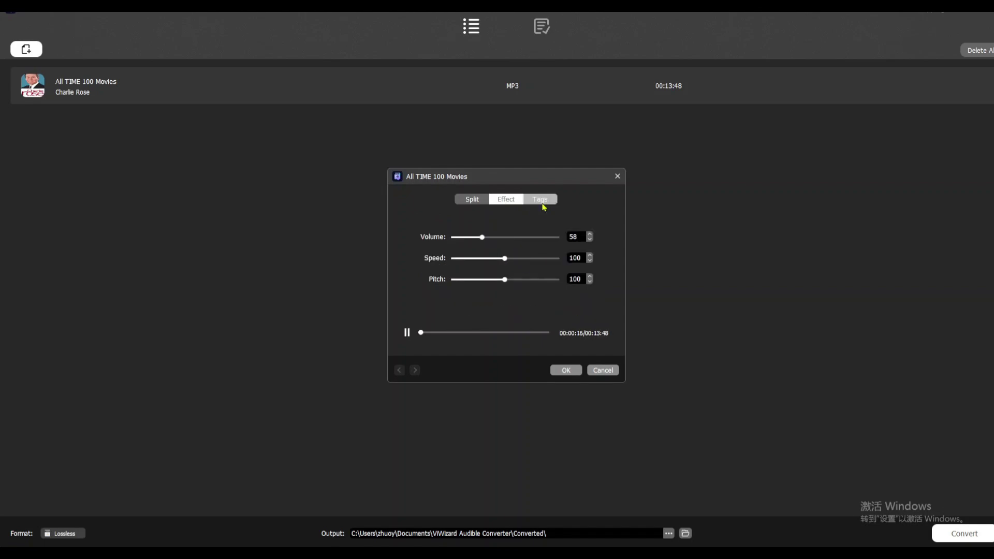
left_click(540, 199)
left_click_drag(457, 221, 509, 223)
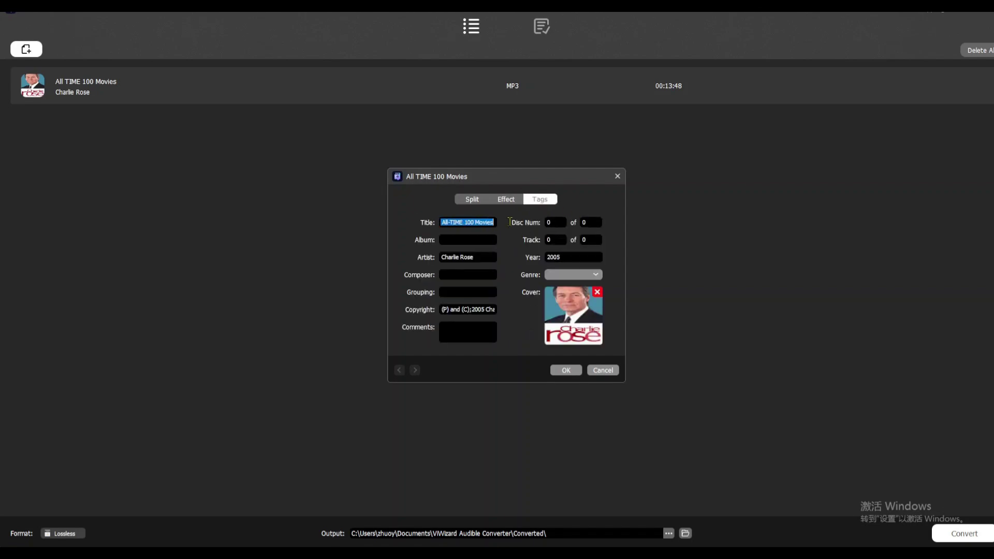
left_click(482, 222)
left_click_drag(563, 257, 436, 259)
left_click(466, 275)
left_click_drag(456, 310, 511, 315)
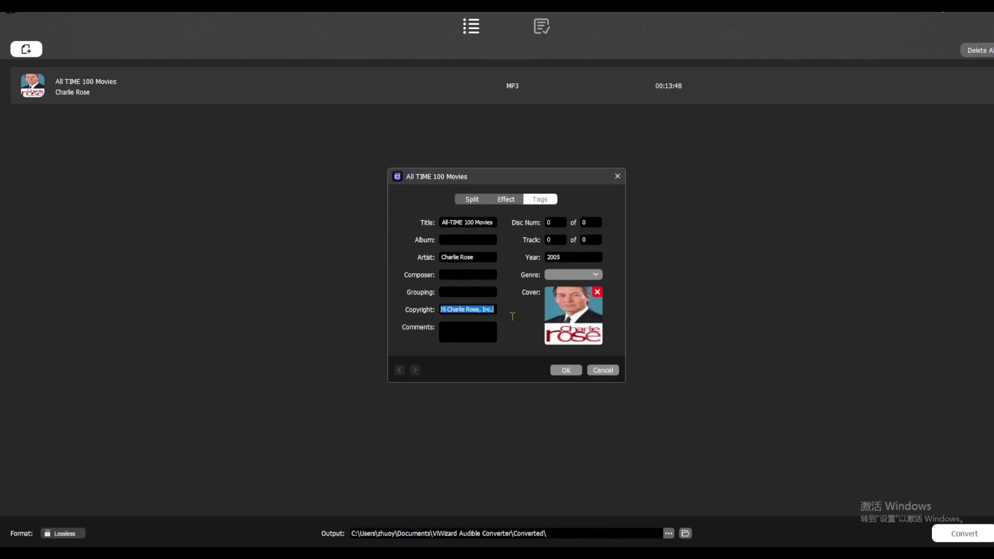
left_click(464, 329)
Confirm the audiobook settings and choose MP3 as the output format.
left_click(566, 370)
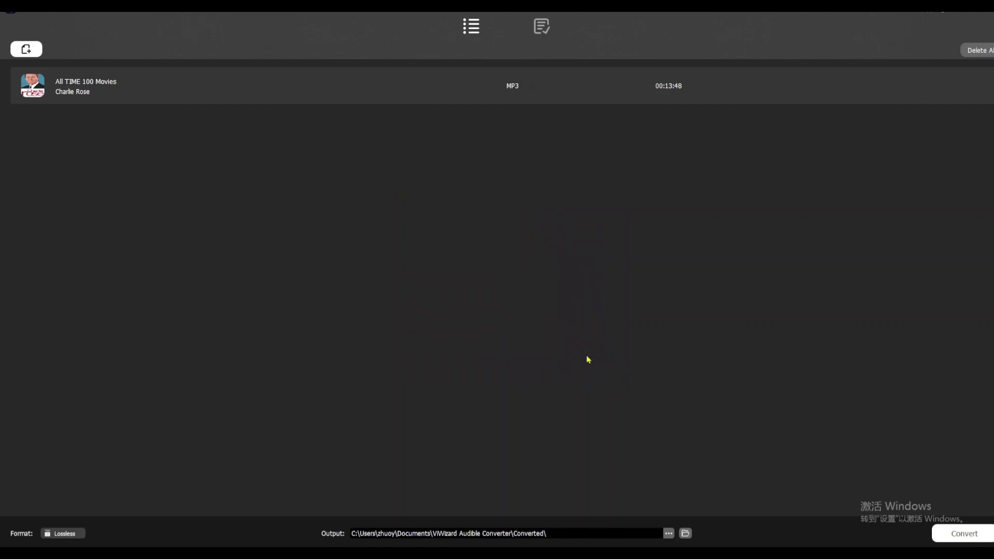
left_click(64, 533)
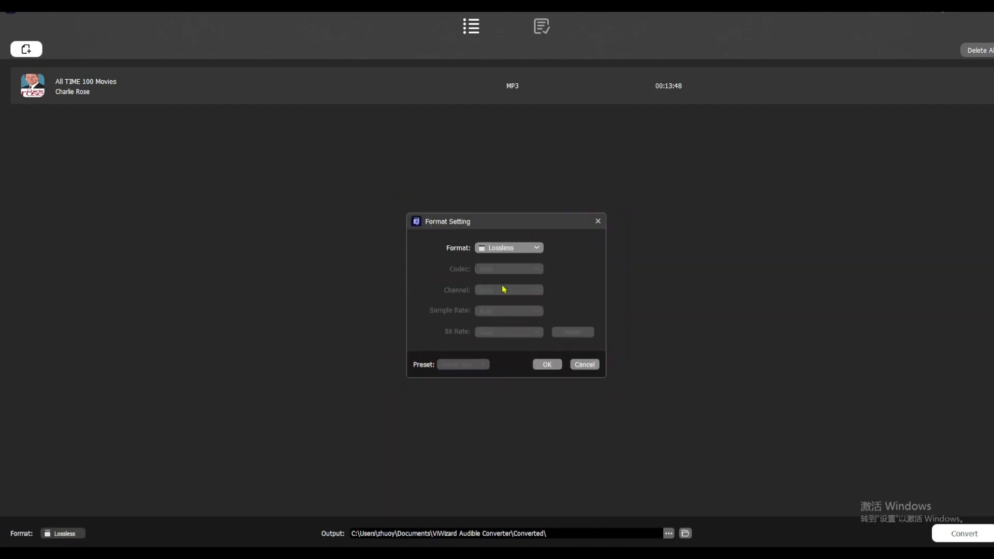
left_click(531, 249)
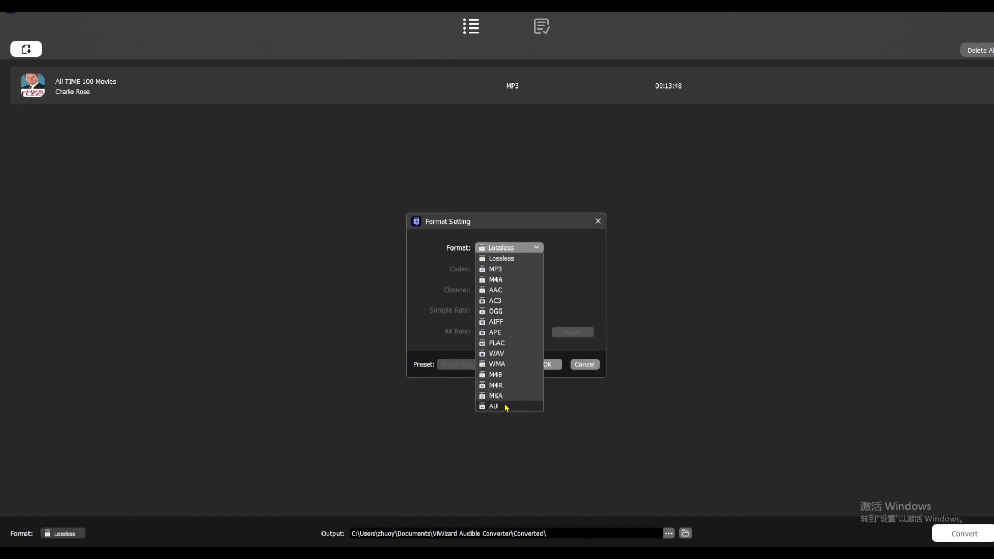
left_click(509, 259)
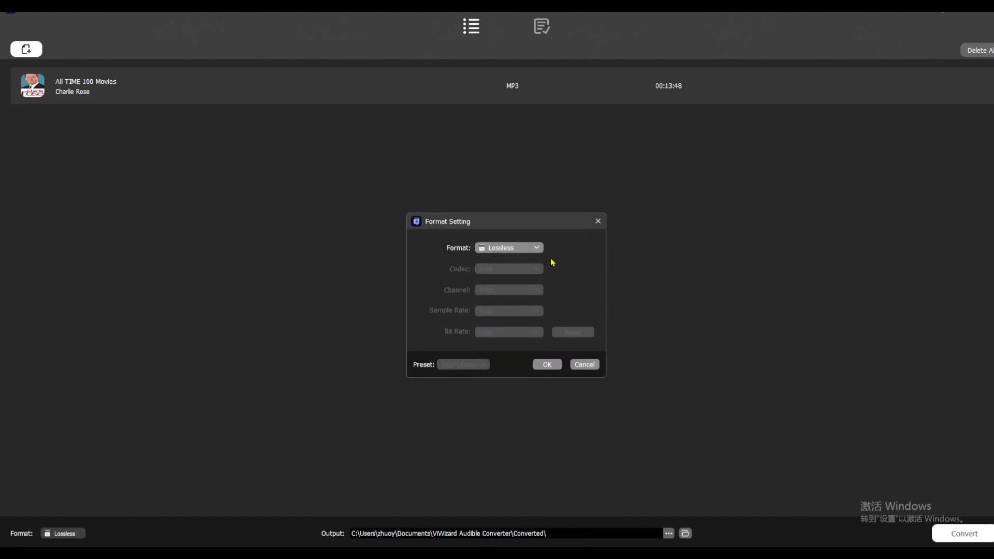
left_click(536, 247)
left_click(508, 269)
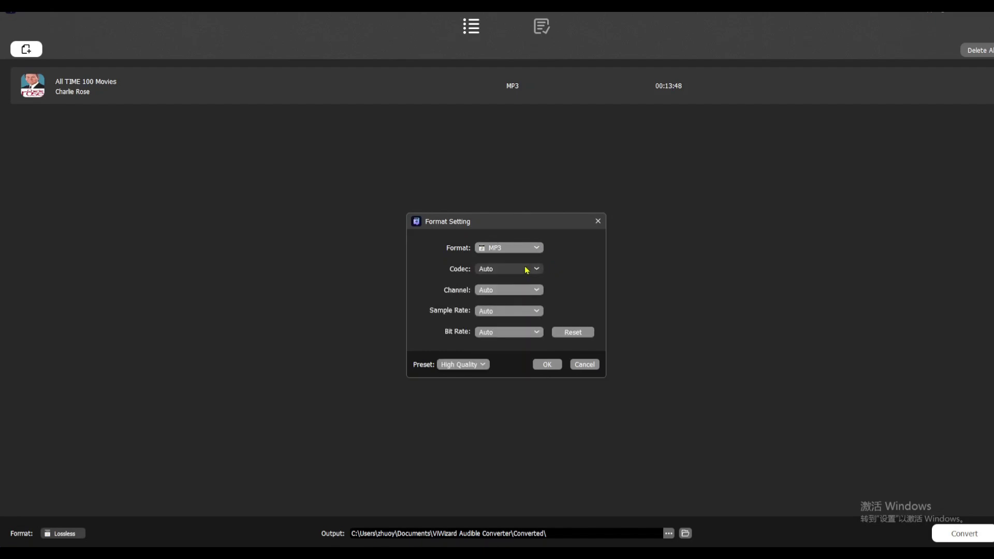
Set the codec to MP3, keep channels on Auto, and try a 44100 Hz sample rate.
left_click(526, 270)
left_click(504, 290)
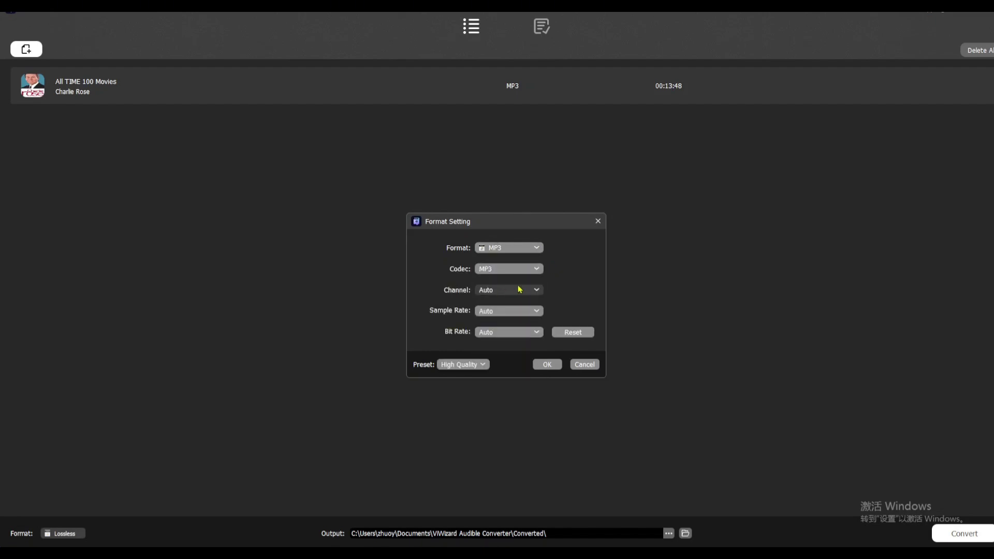
left_click(528, 290)
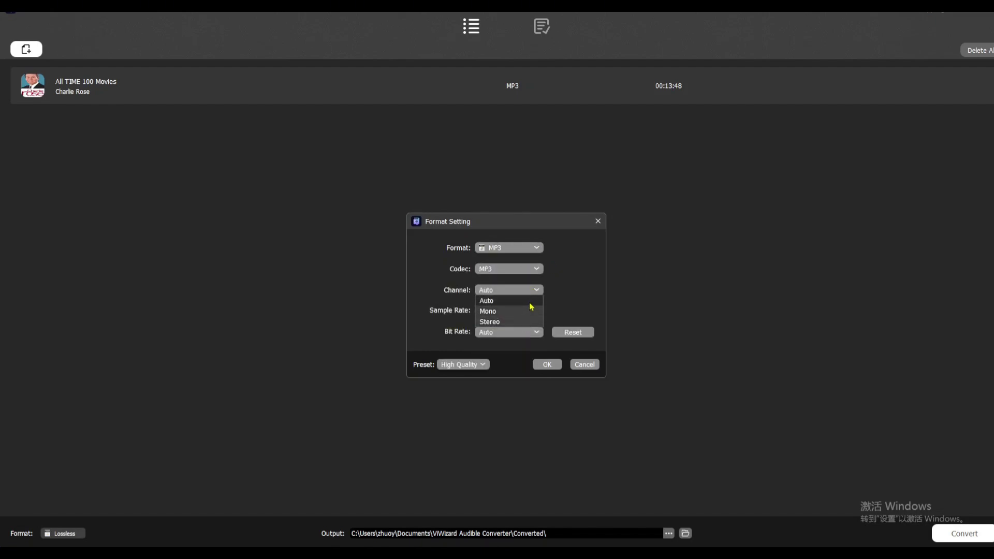
left_click(531, 307)
left_click(536, 311)
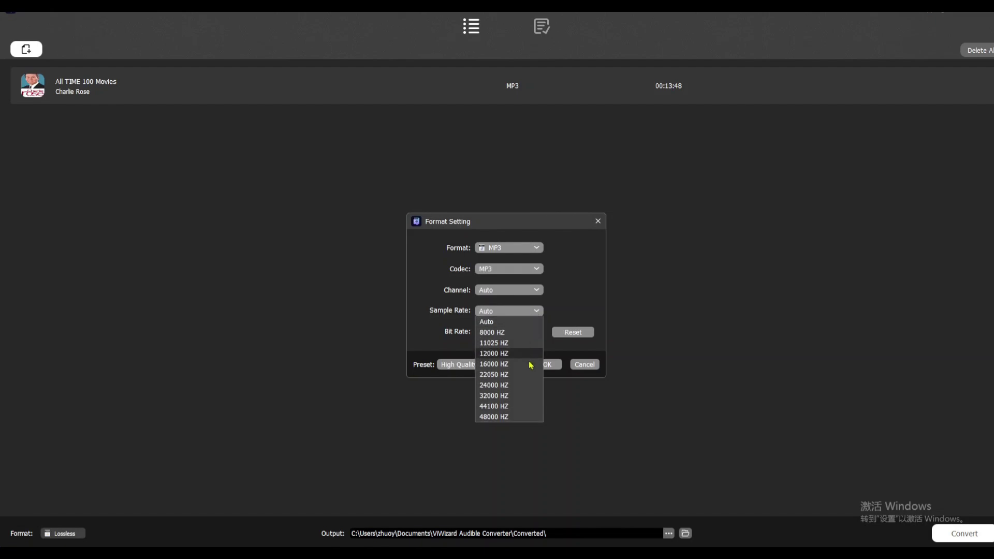
left_click(493, 406)
Try a 320 kbps bit rate, then apply a preset resetting values to Auto and confirm.
left_click(509, 332)
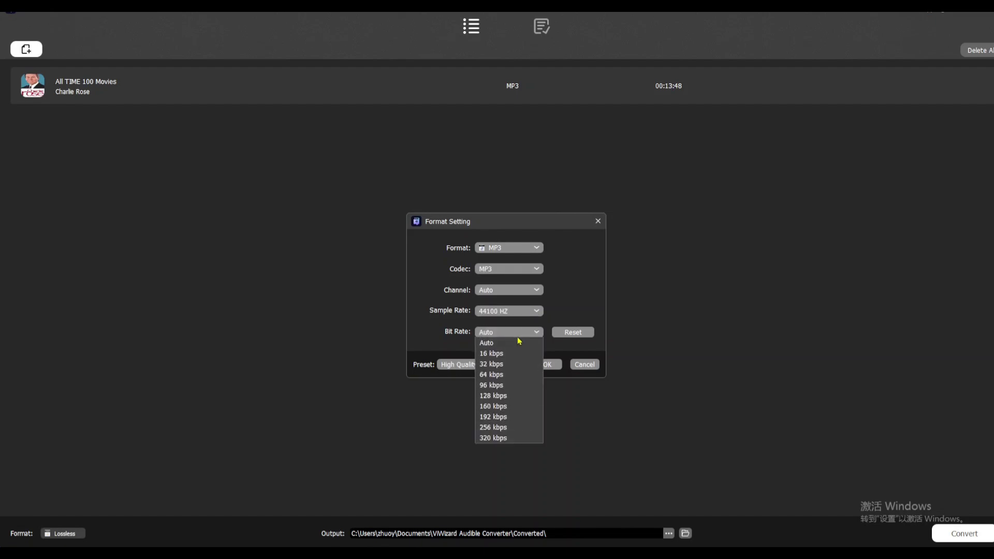
left_click(499, 439)
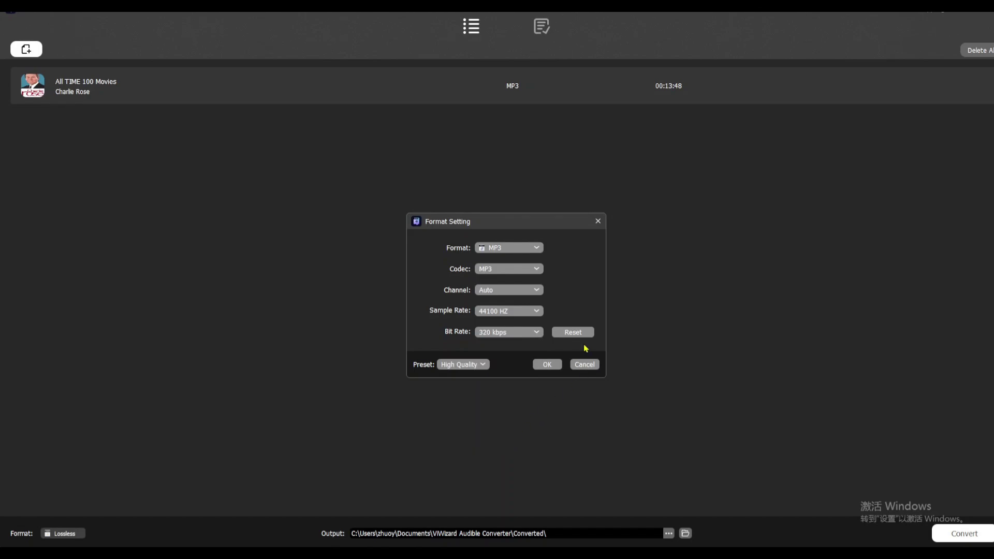
left_click(464, 365)
left_click(462, 386)
left_click(548, 365)
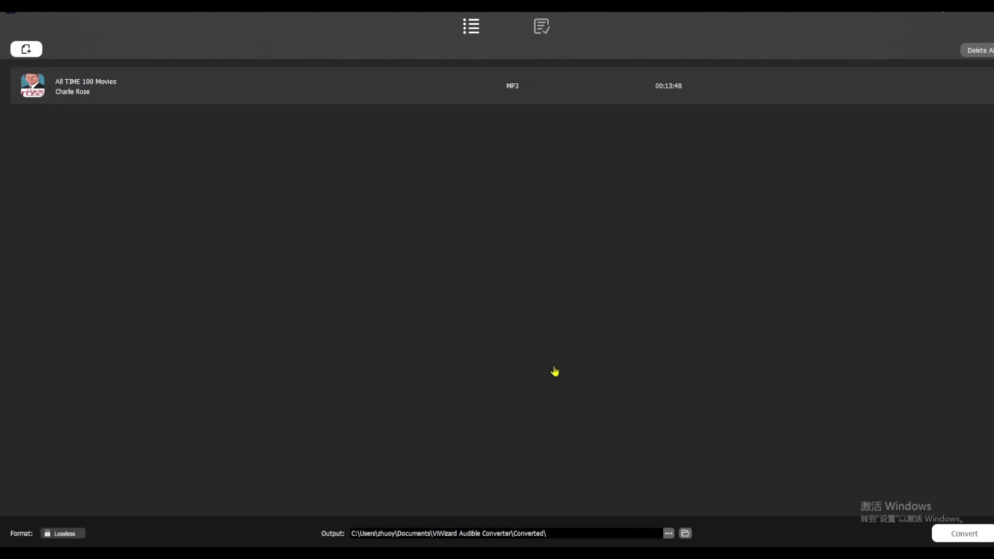
Convert All TIME 100 Movies to MP3 and open the Converted history list.
left_click(963, 534)
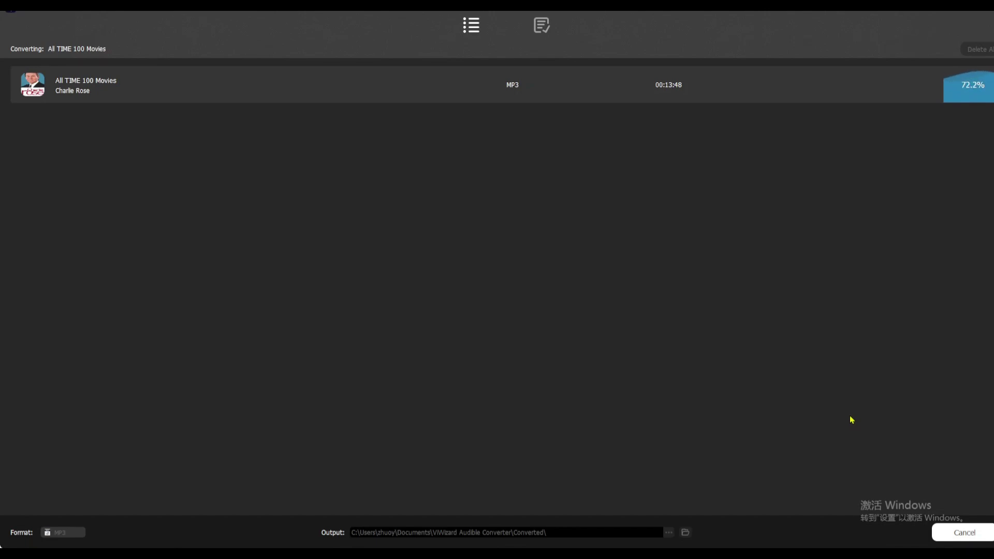
left_click(541, 27)
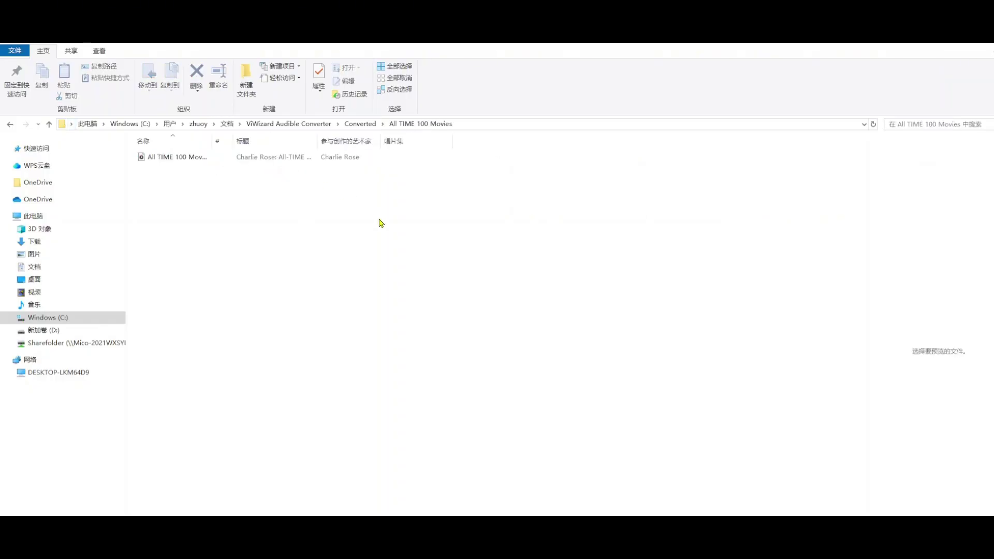
Select the converted All TIME 100 Movies file to preview its Charlie Rose cover art.
left_click(227, 162)
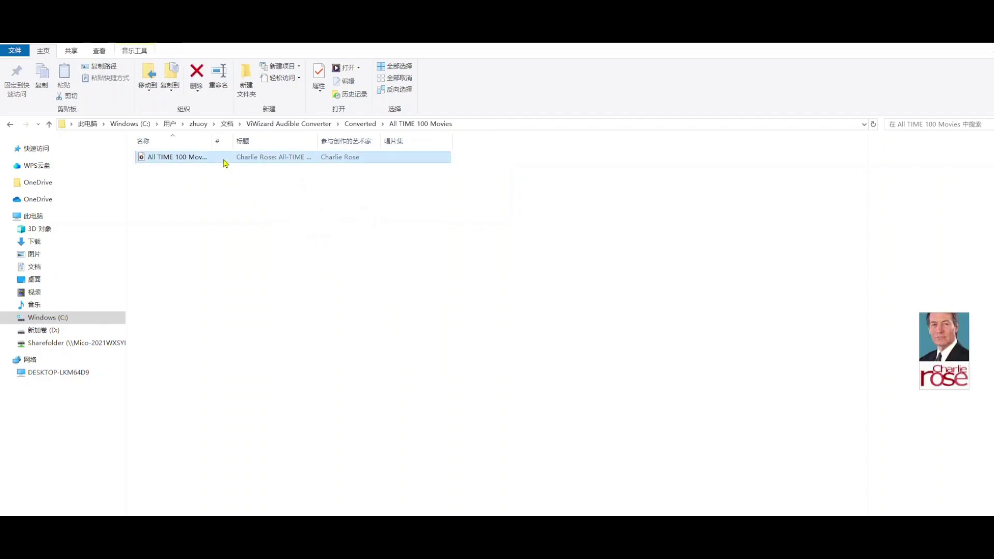